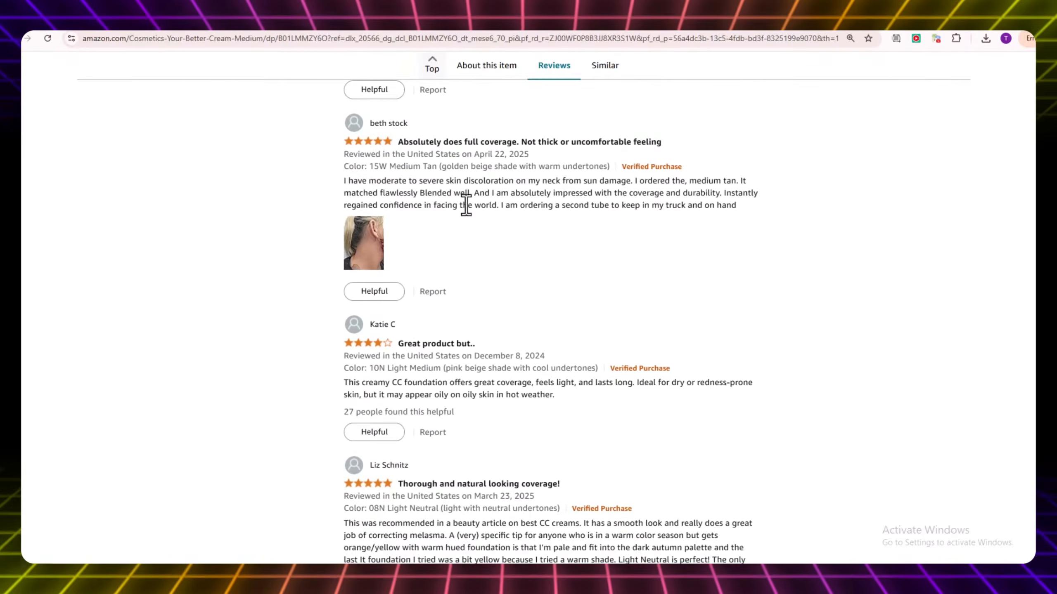
Read the customer reviews of the CC cream on its Amazon product page
scroll(477, 205, down, 9)
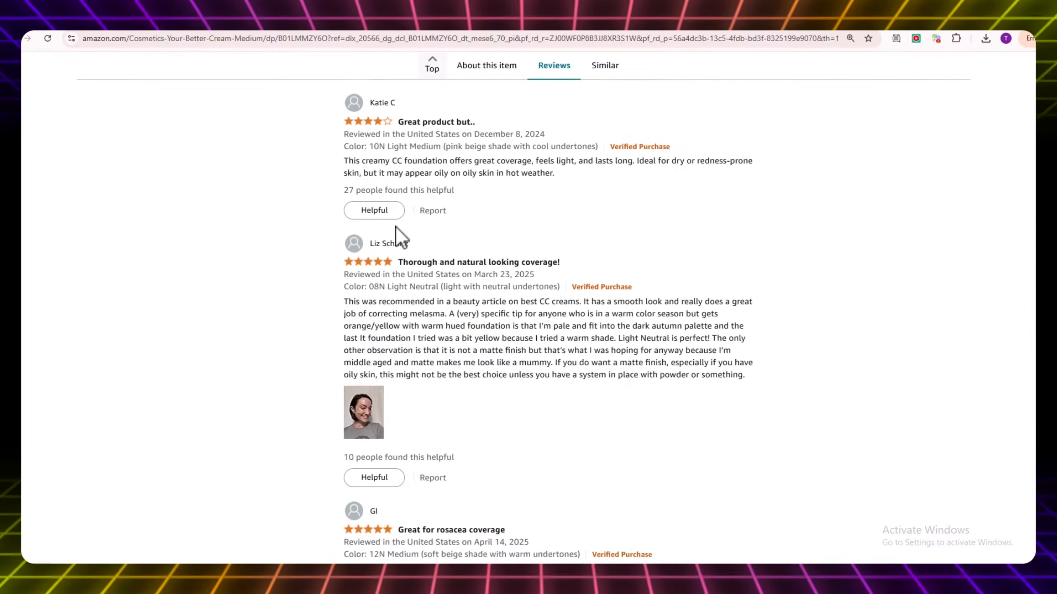
scroll(446, 240, down, 1)
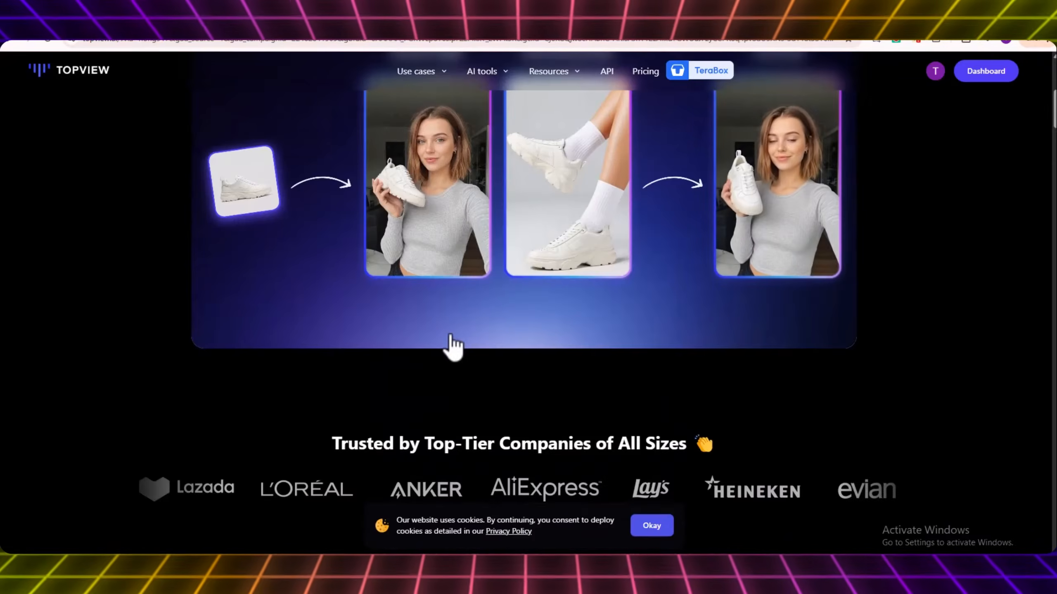
Examine the AI script, clip selection, voiceover and avatar features presented on the TopView homepage
scroll(454, 343, down, 2)
scroll(454, 343, down, 10)
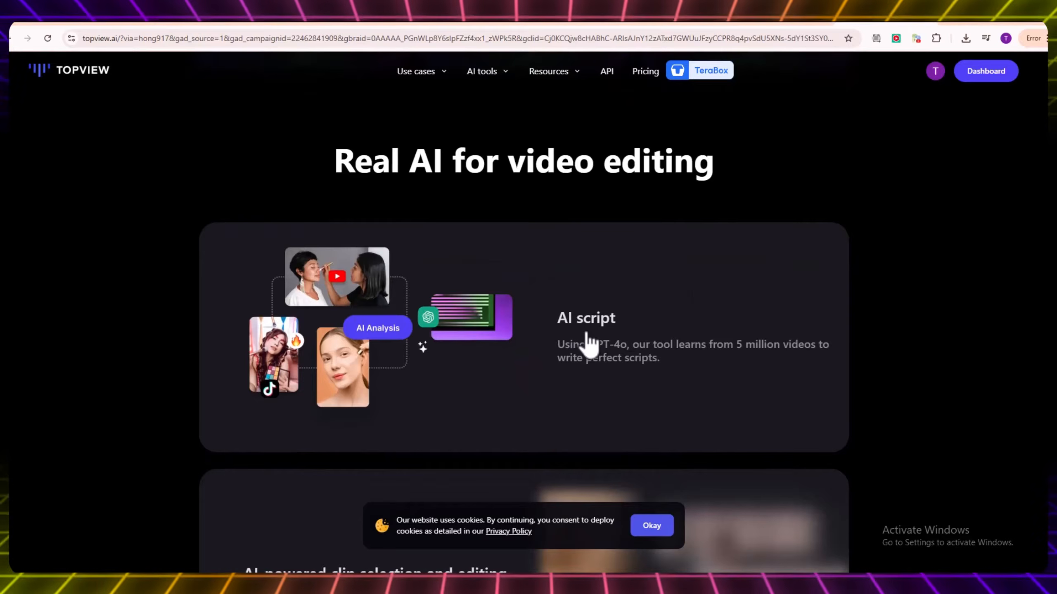
scroll(330, 320, down, 6)
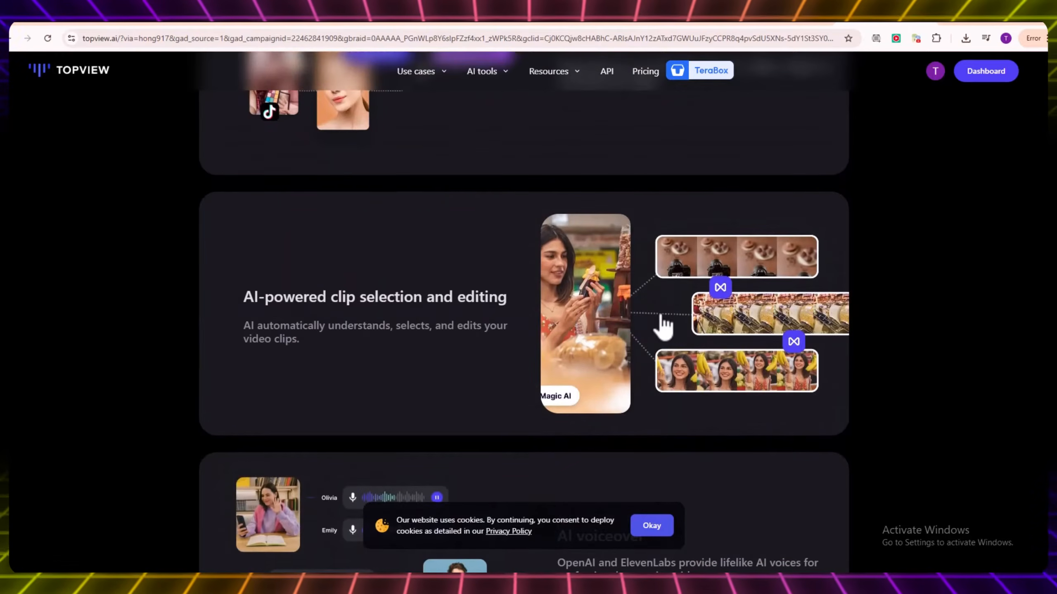
scroll(358, 345, down, 5)
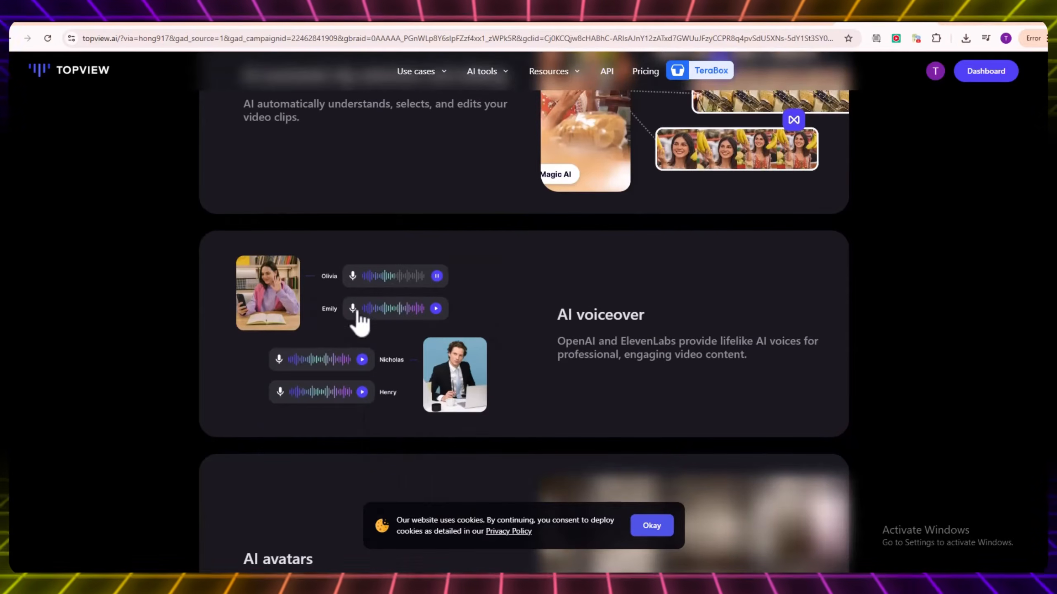
scroll(307, 354, down, 5)
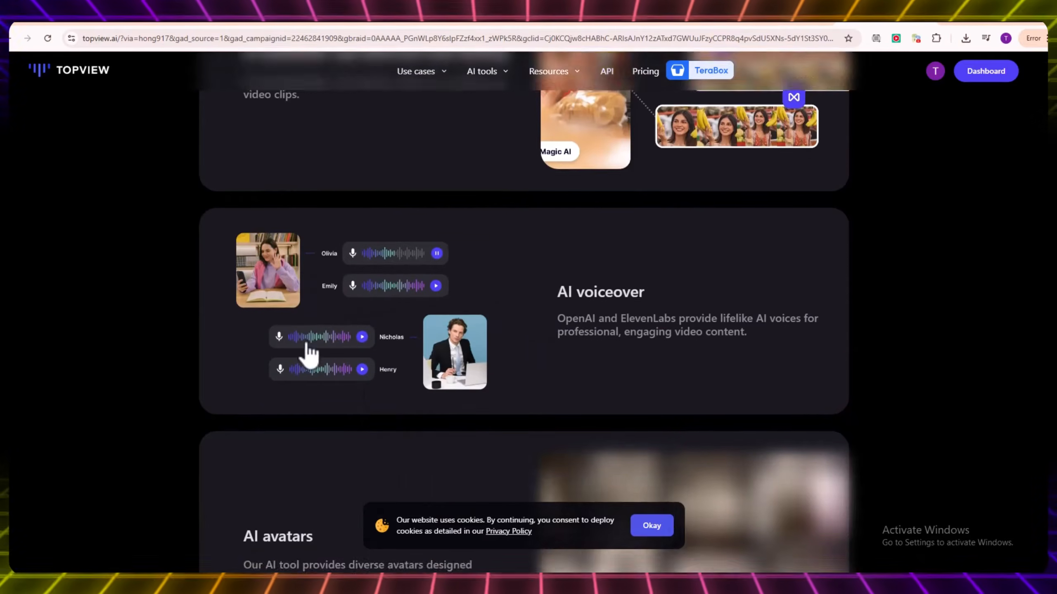
scroll(299, 350, down, 1)
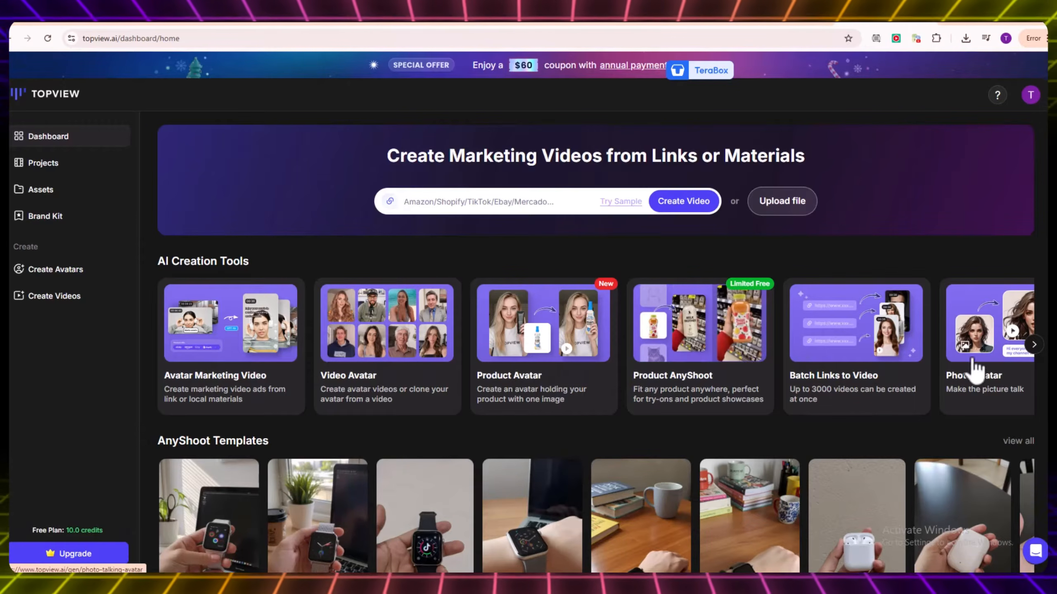
Look through the AI creation tools and the AnyShoot, Product Avatar and Video Avatar template galleries on the dashboard
click(1035, 347)
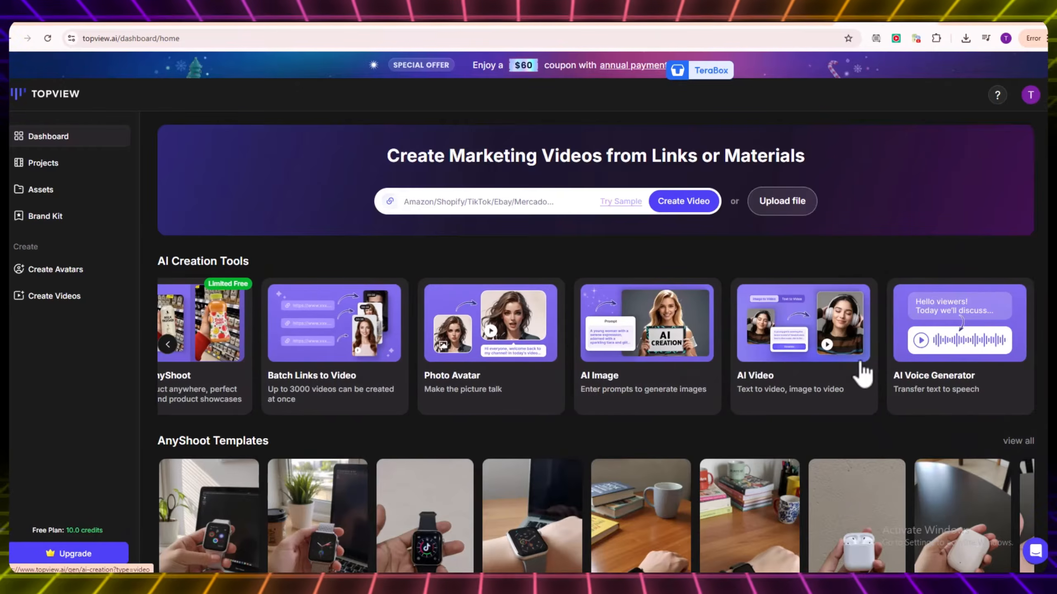
scroll(236, 372, down, 5)
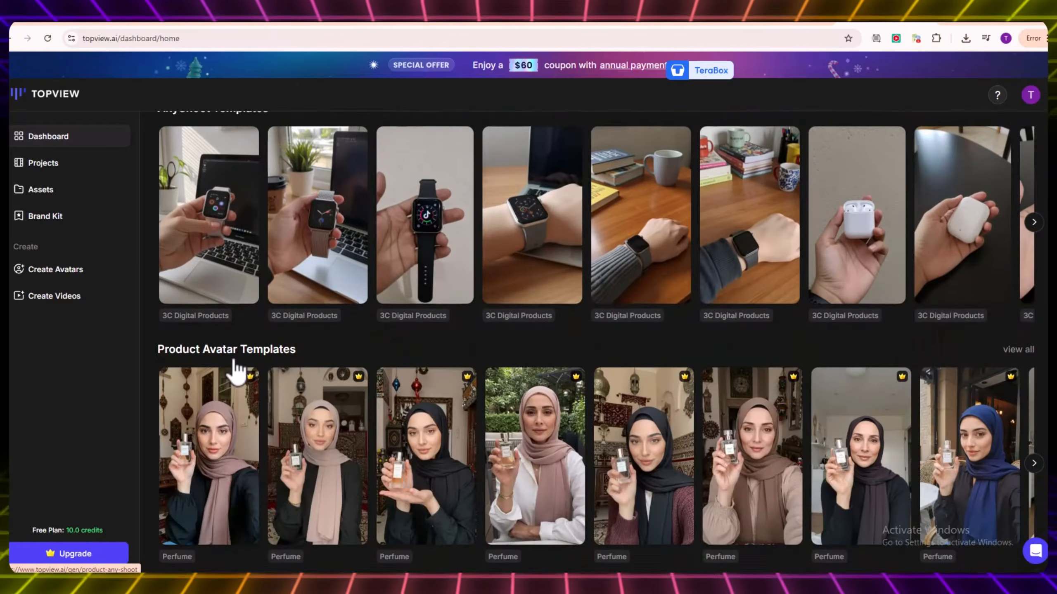
scroll(250, 365, down, 1)
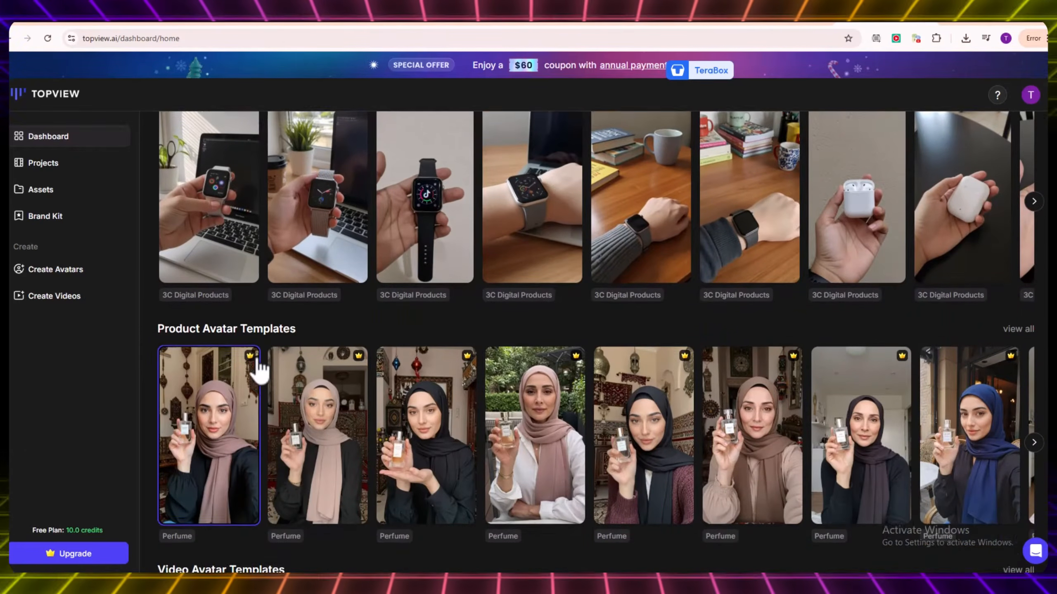
scroll(479, 418, down, 3)
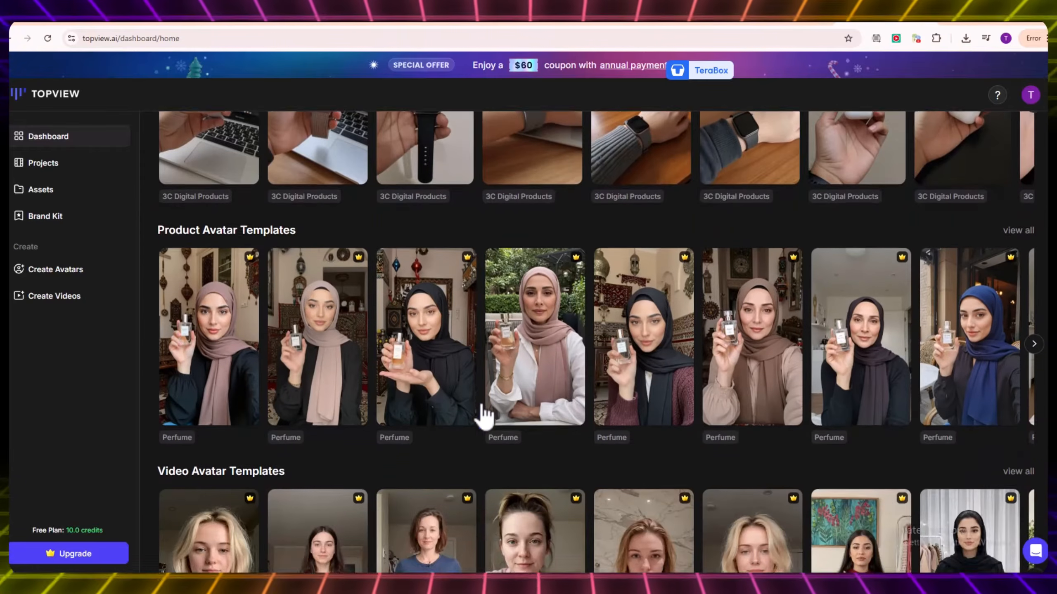
scroll(410, 387, down, 2)
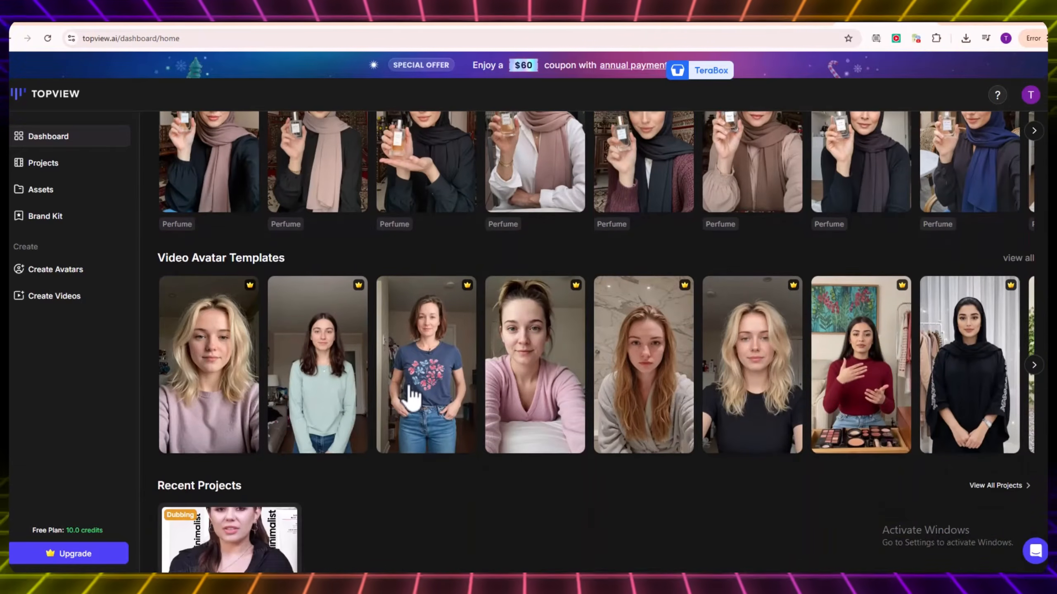
scroll(410, 392, down, 2)
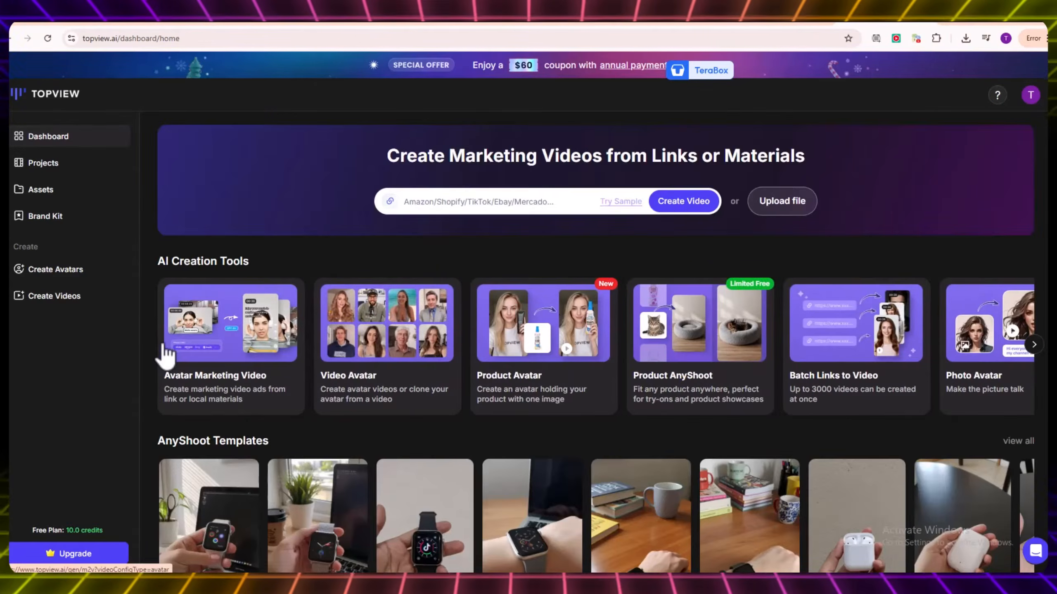
Start a Product Avatar with the first avatar in the gallery and upload the perfume bottle image "download (4)" as its product
click(545, 354)
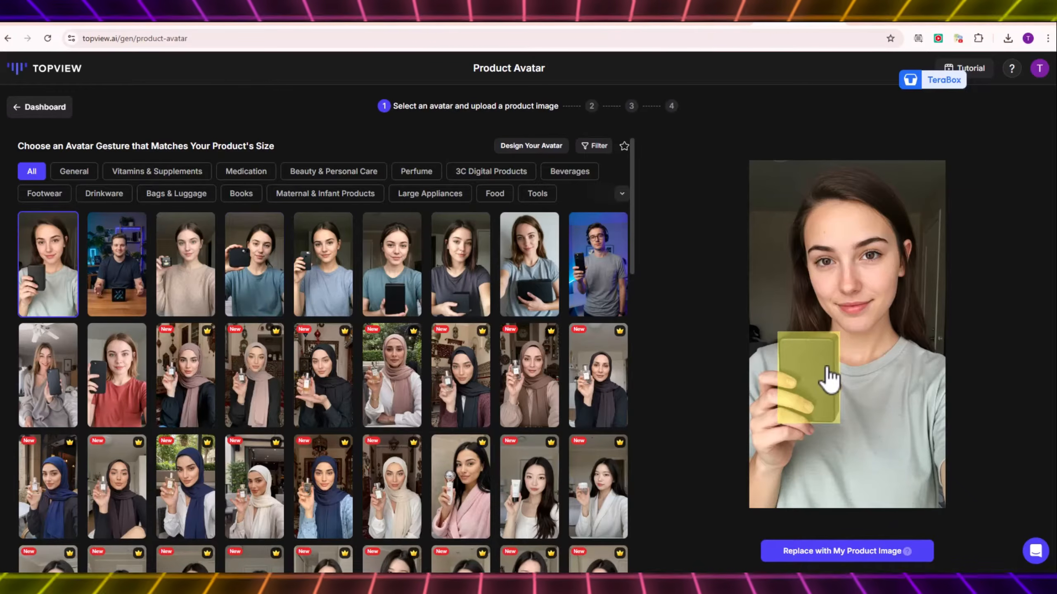
click(873, 554)
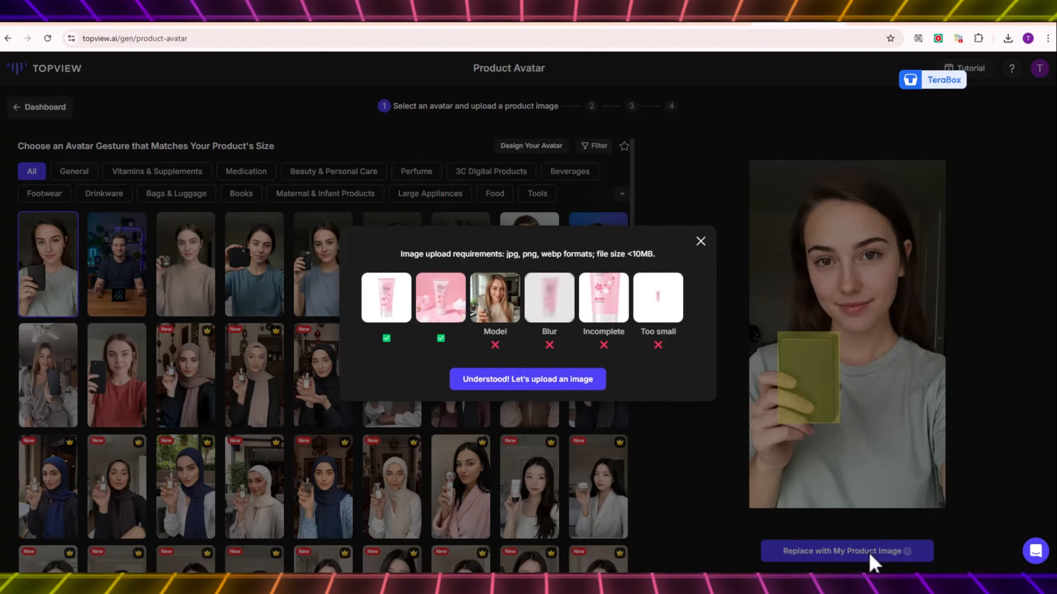
click(541, 379)
click(178, 188)
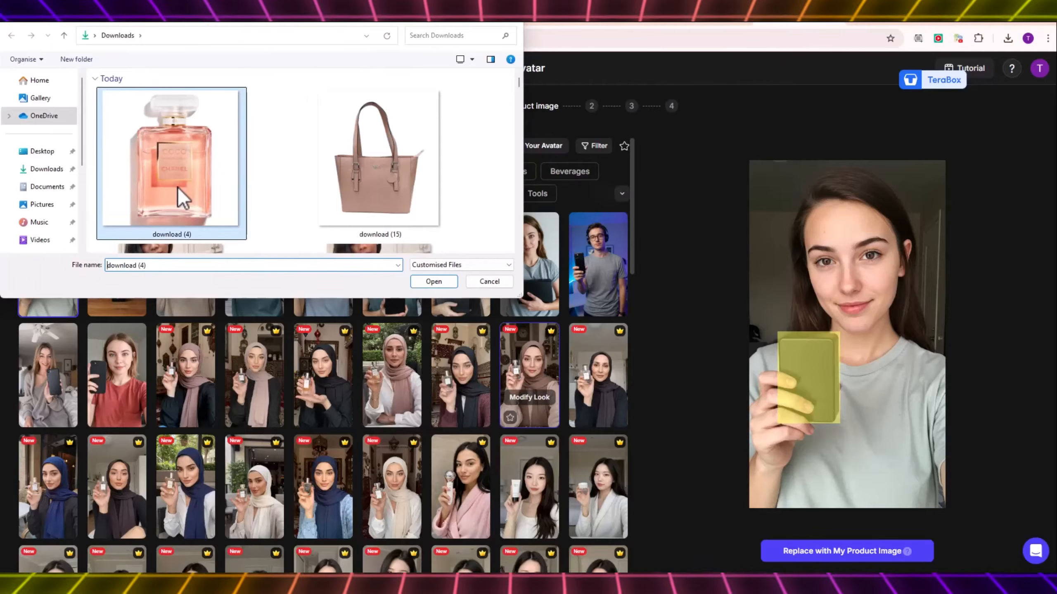
double_click(176, 186)
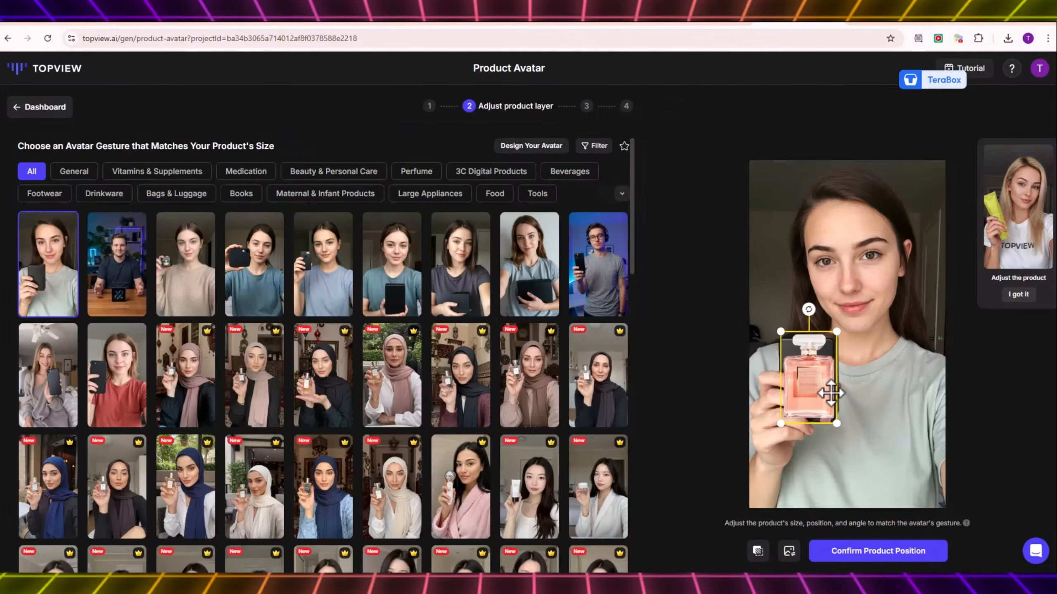
Fit the perfume bottle to the avatar's hand by slightly moving and enlarging it, and confirm the product position
drag(811, 398, 814, 398)
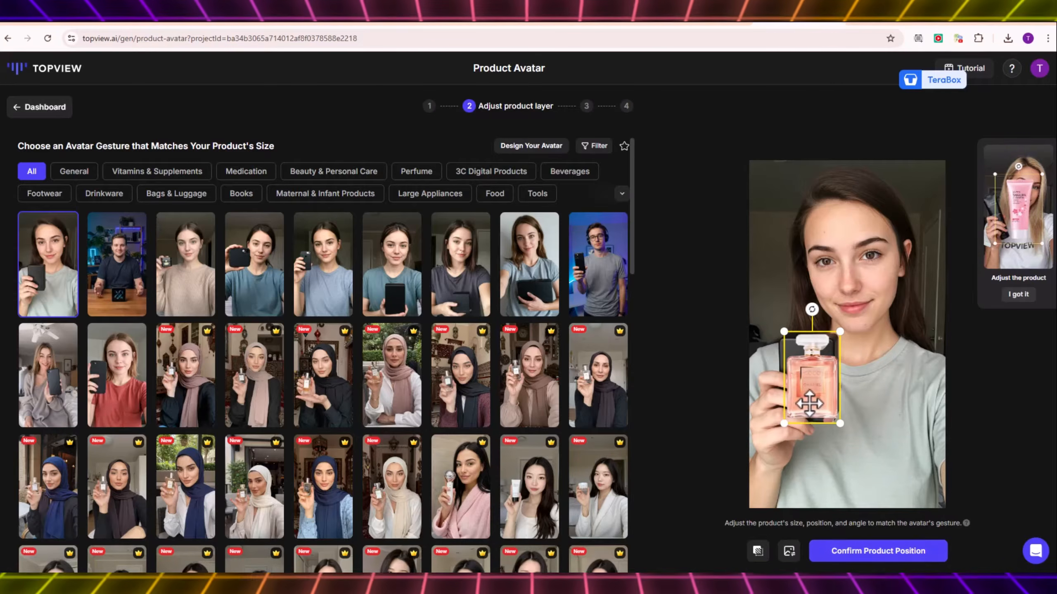
drag(810, 402, 808, 404)
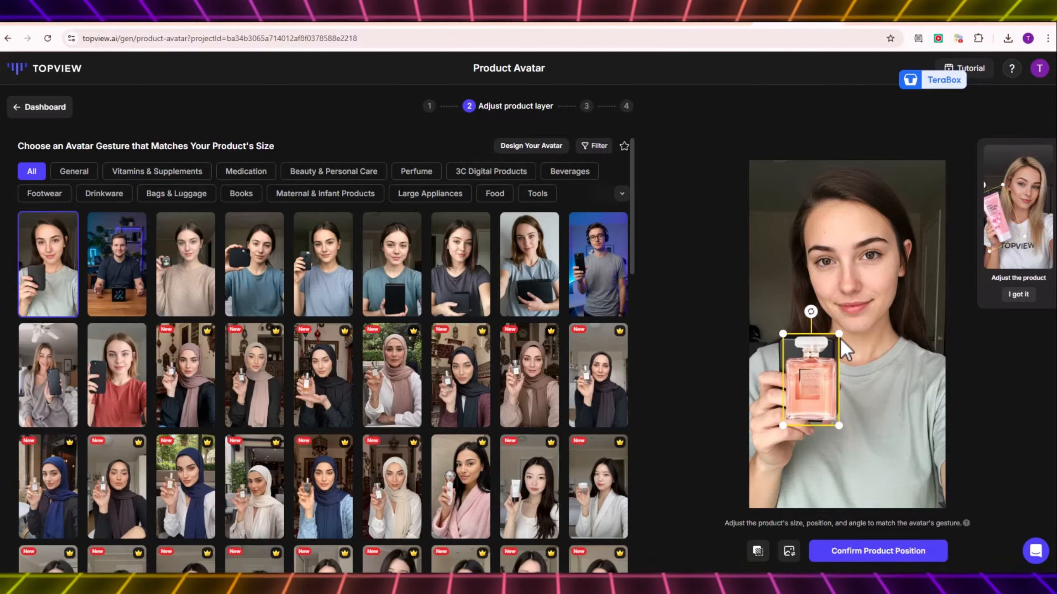
drag(839, 338, 842, 333)
drag(823, 368, 821, 368)
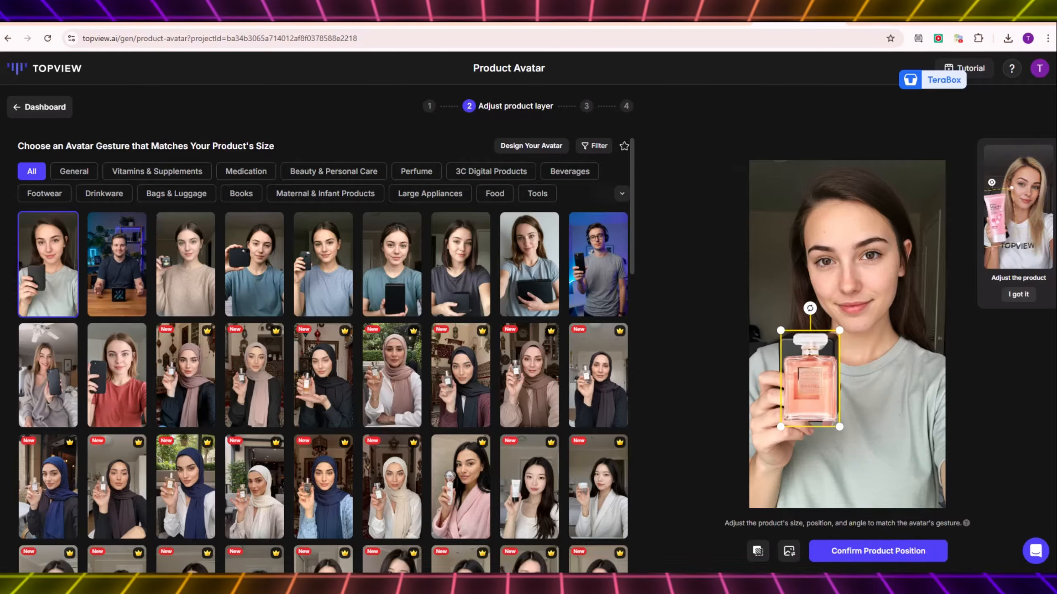
click(858, 558)
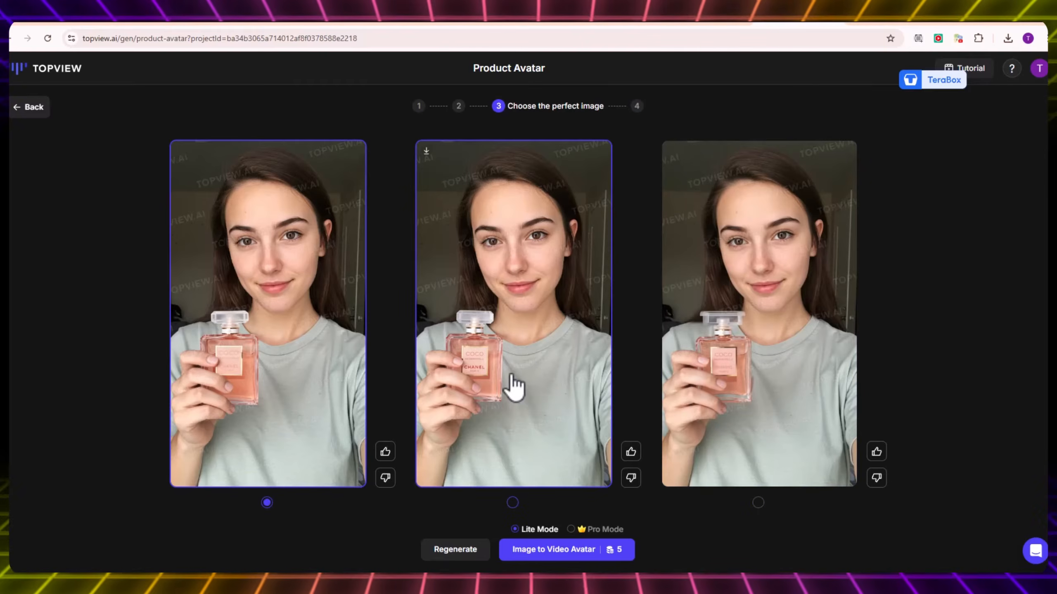
Choose the third generated image, convert it to a video avatar and play the resulting clip
click(513, 387)
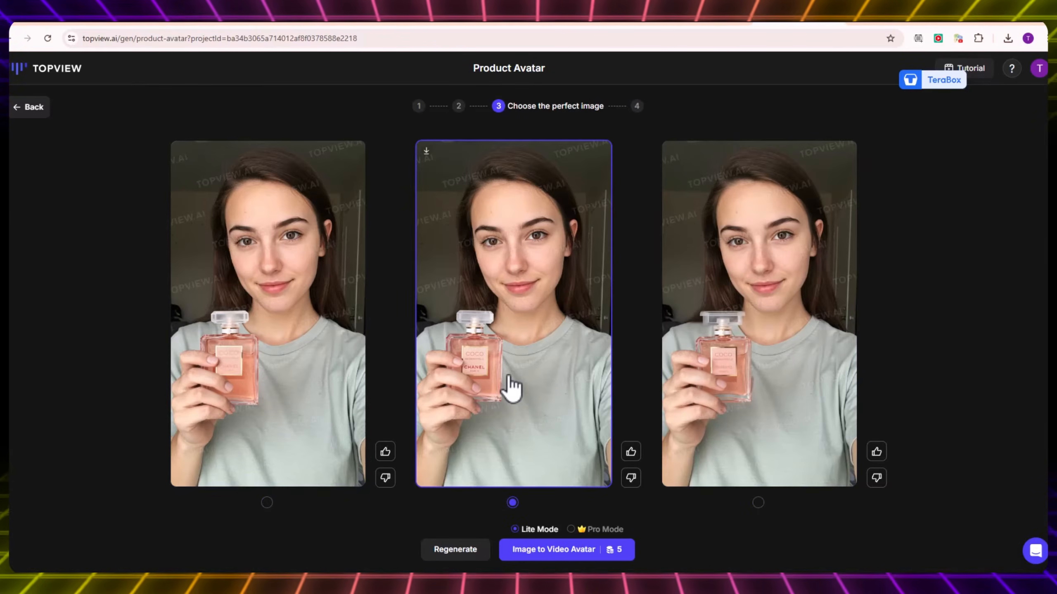
click(298, 396)
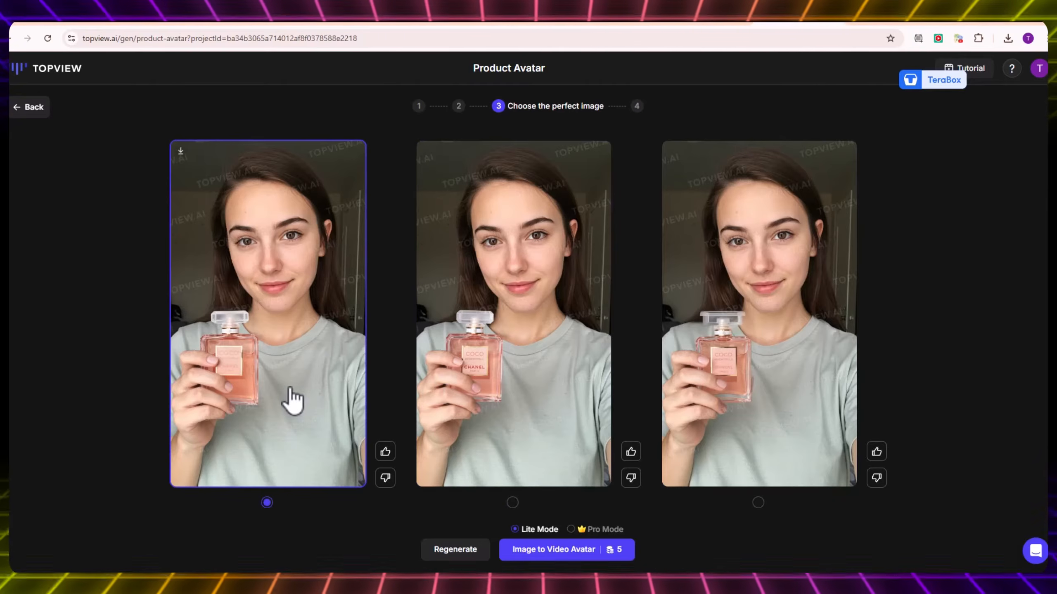
click(671, 162)
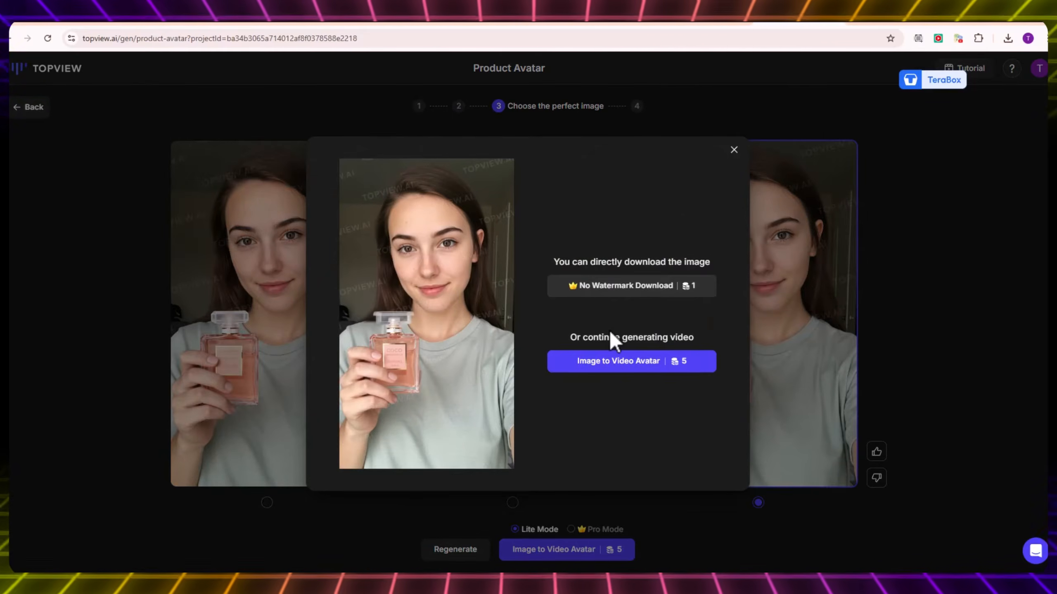
click(614, 376)
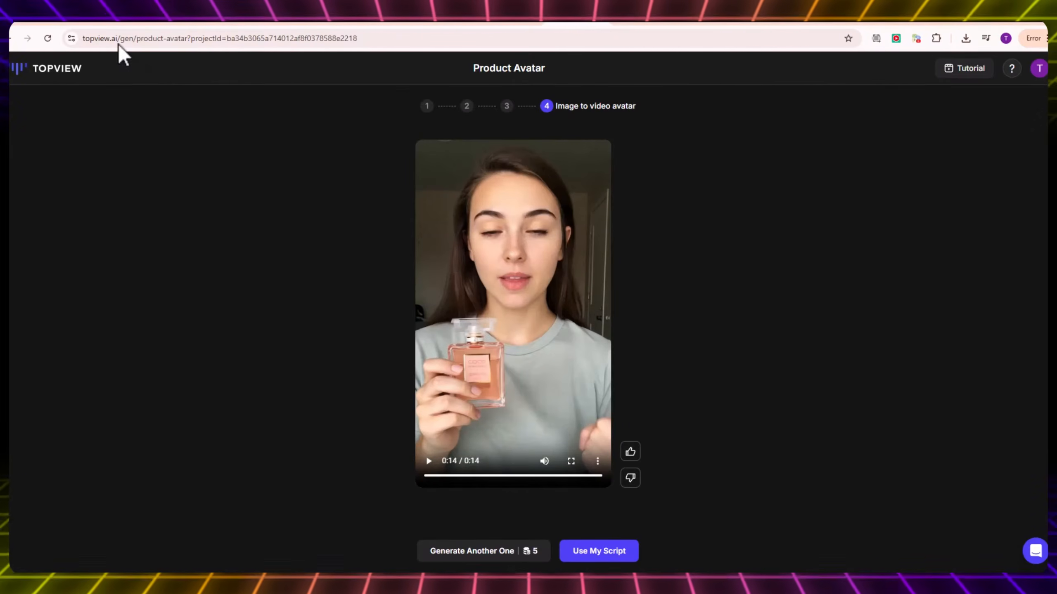
click(432, 469)
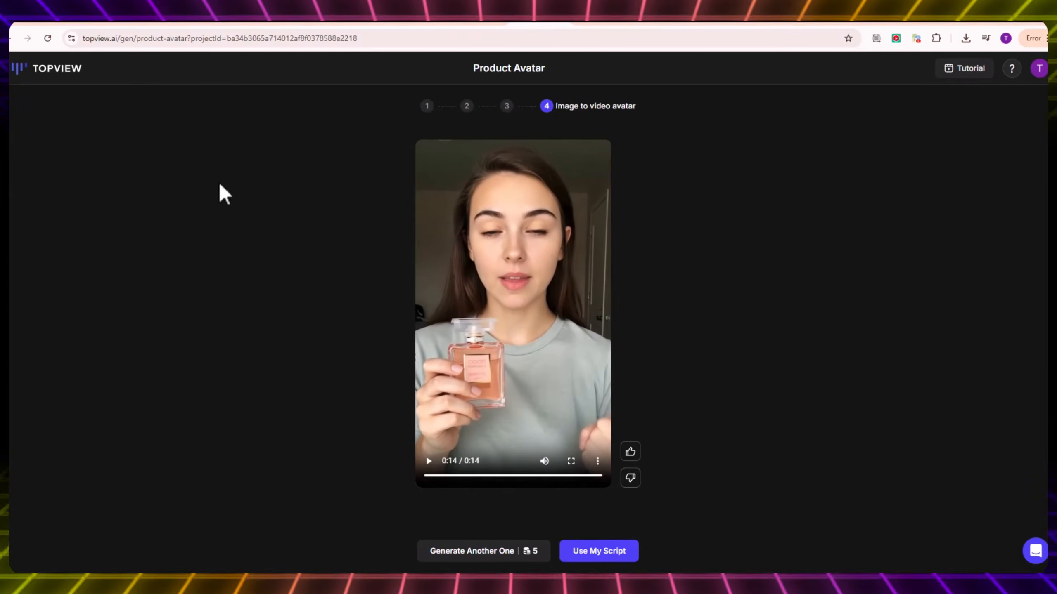
Use a custom text-to-audio script for the avatar, entering the five perfume selling points that start with "A great fragrance that will last on the skin all day long"
click(582, 554)
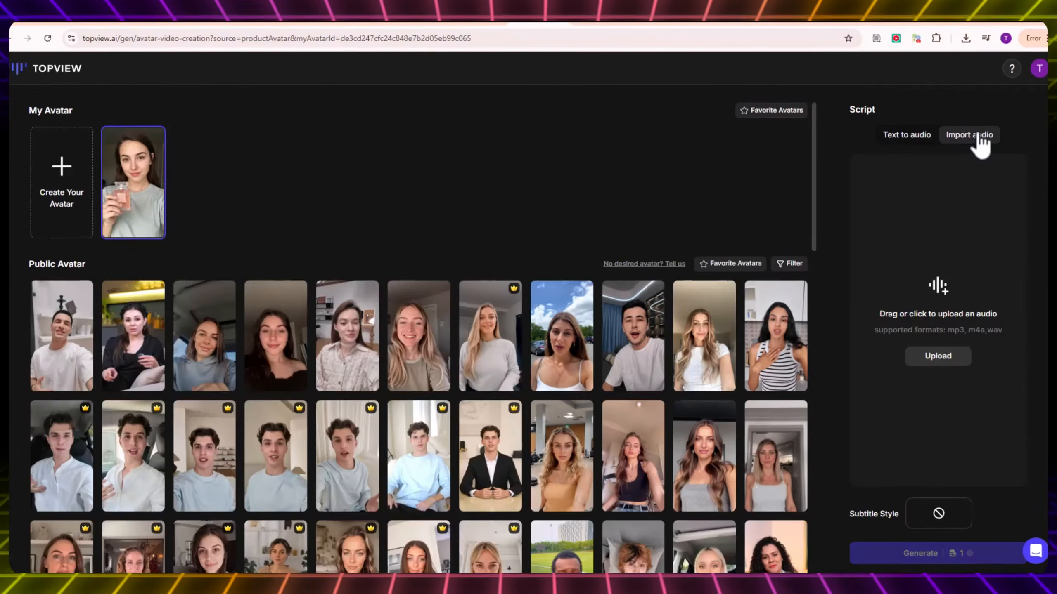
click(920, 135)
mouse_move(137, 186)
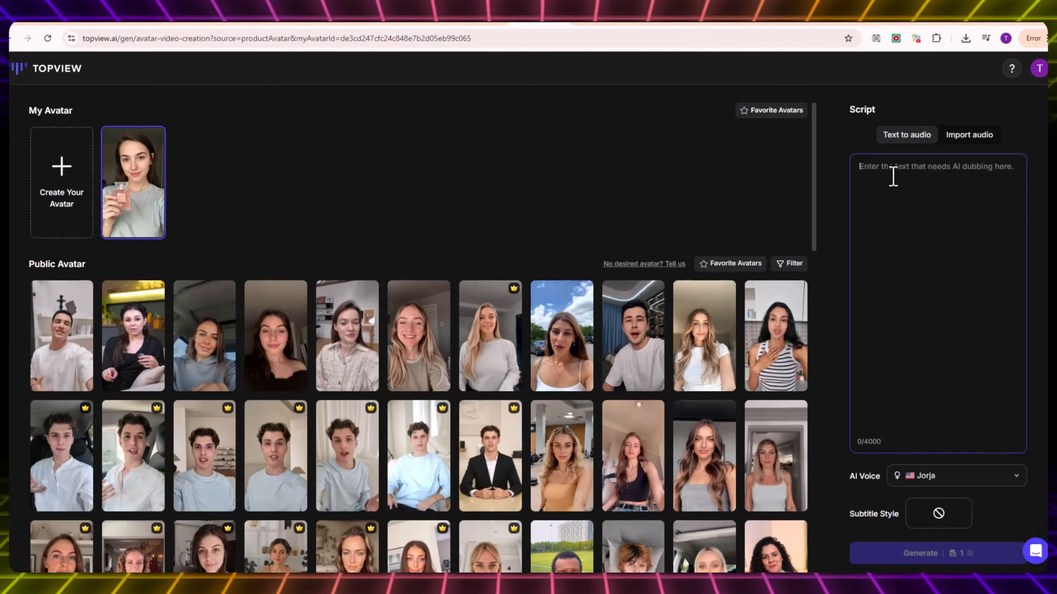
text(A great fragrance that will last on the skin all day long A signature scent that you can wear for any occasion Boosts your mood instantly and gives you a feeling of relaxation Elegant & sophisticated fragrance that keeps you smelling good Provides an elegant, humble, and sophisticated scent)
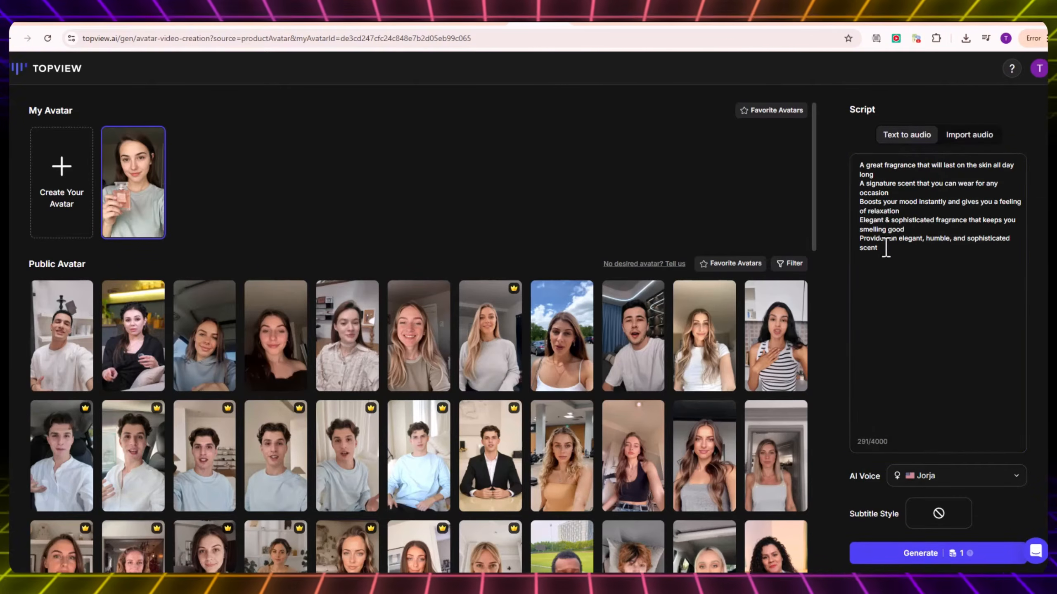
Preview several public AI voices and set the avatar's voice to Valley
click(938, 478)
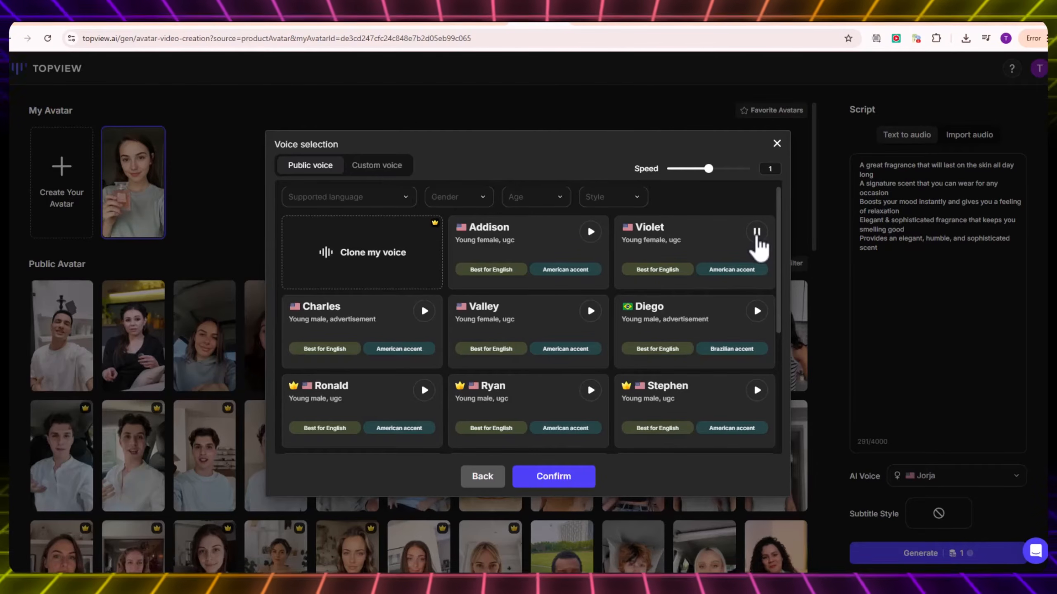
click(423, 312)
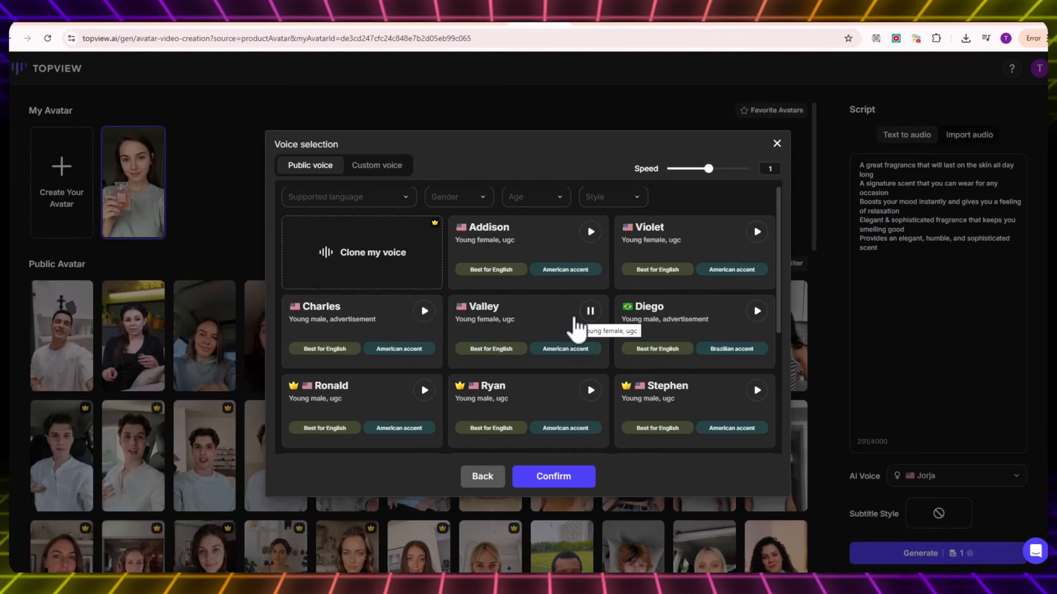
click(541, 322)
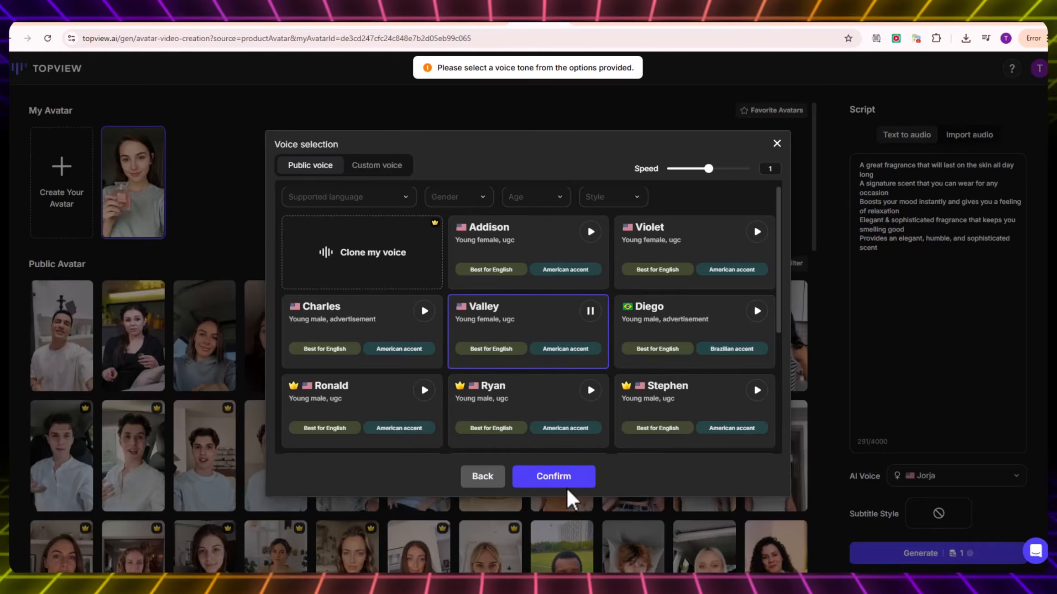
click(554, 477)
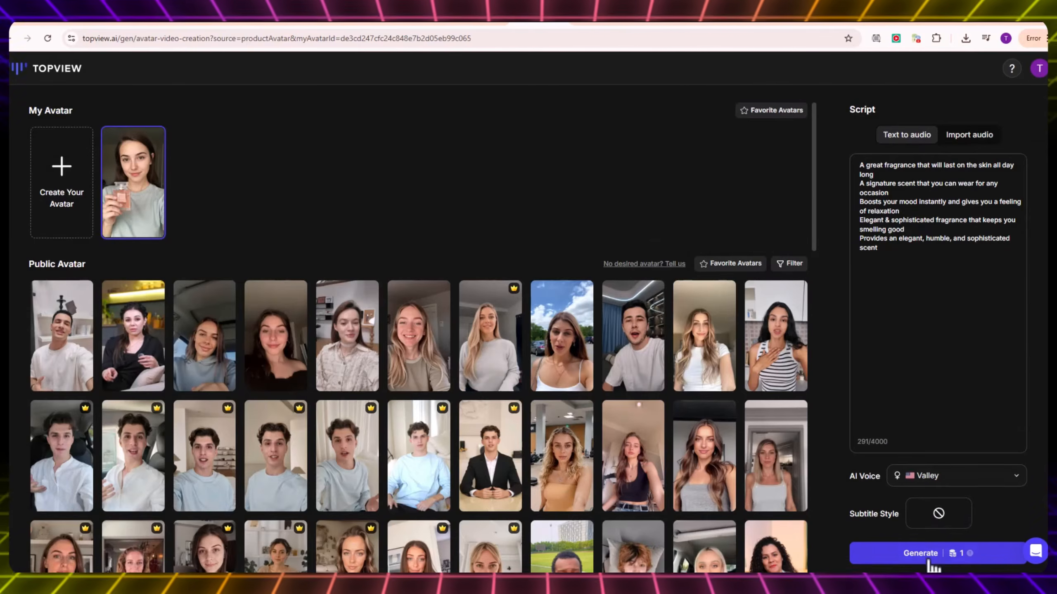
Generate the avatar video and export it at 720P with the TopView watermark on
click(944, 560)
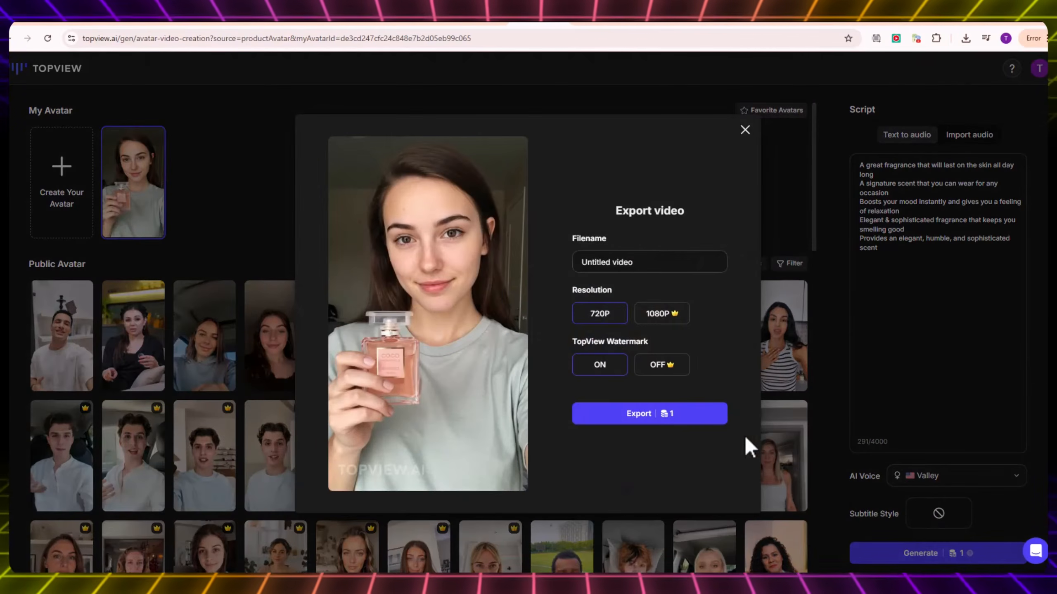
click(656, 414)
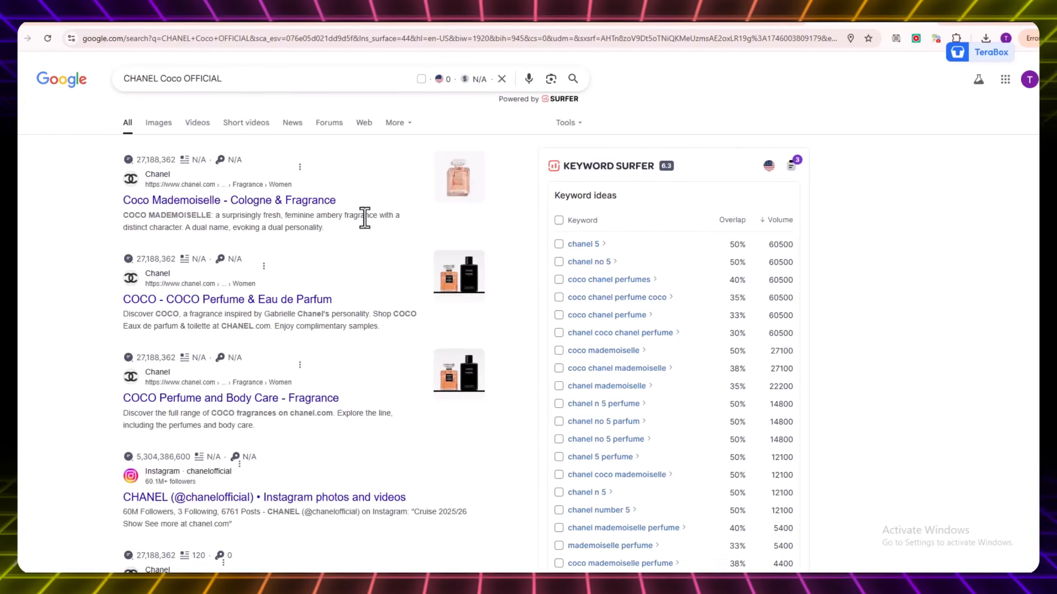
Open Chanel's official Coco Mademoiselle page from the search results, and look through the posts on the brand's chanelofficial Instagram profile
click(237, 204)
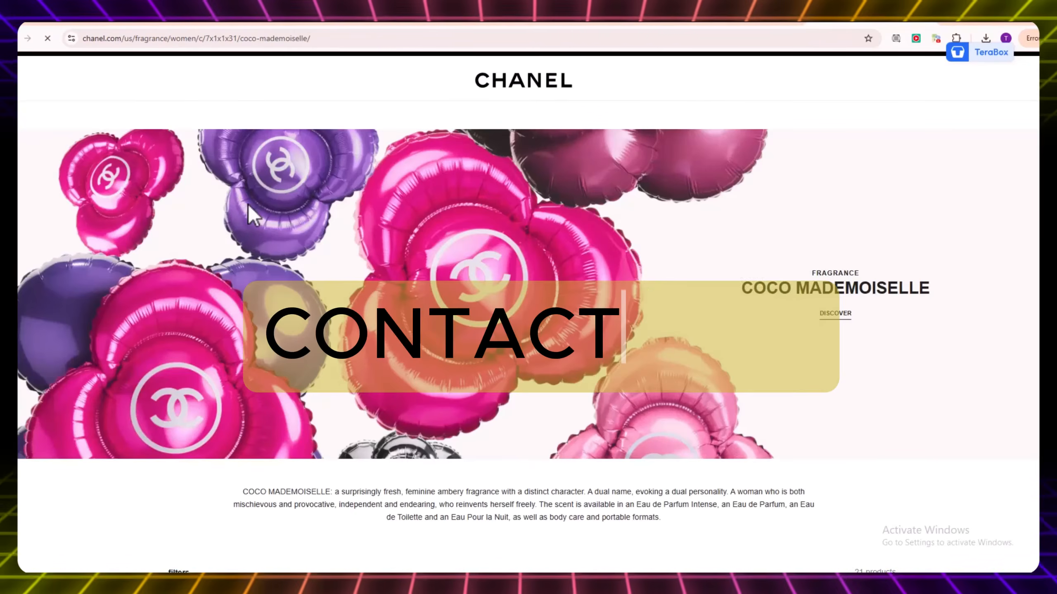
scroll(602, 193, down, 2)
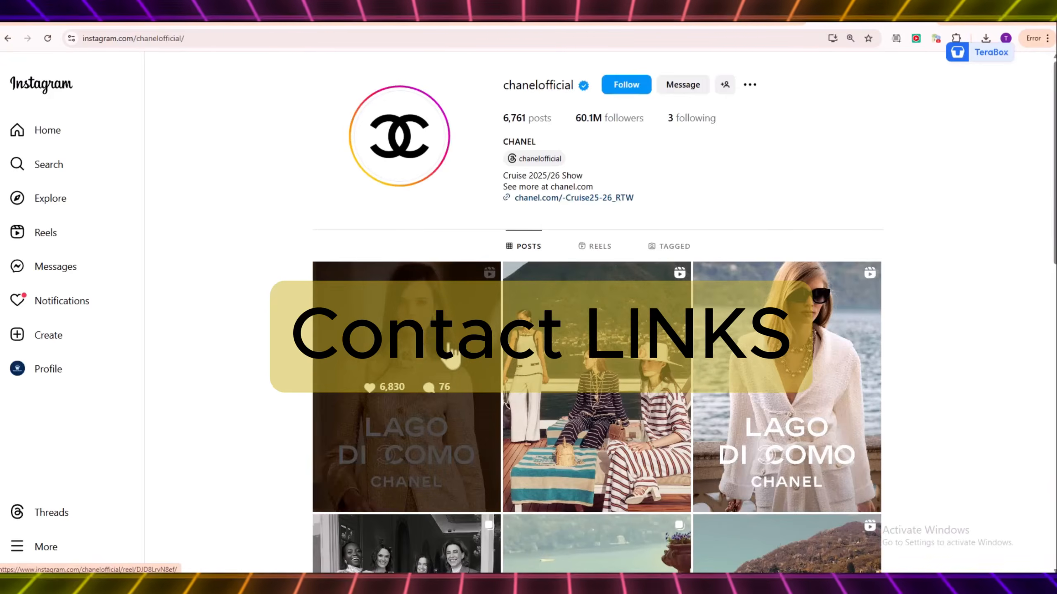
scroll(573, 338, down, 3)
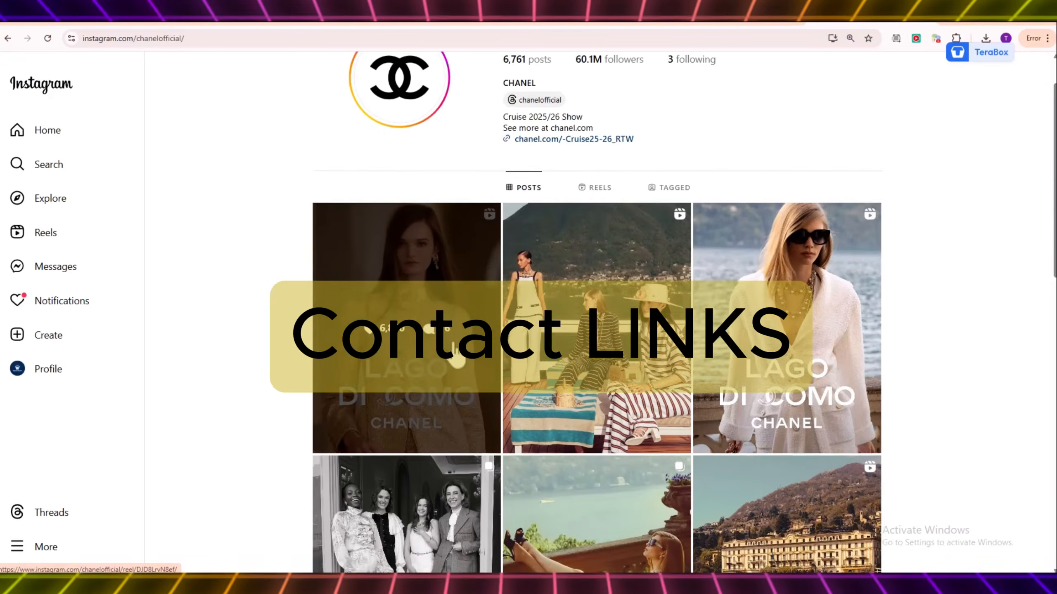
scroll(665, 318, down, 6)
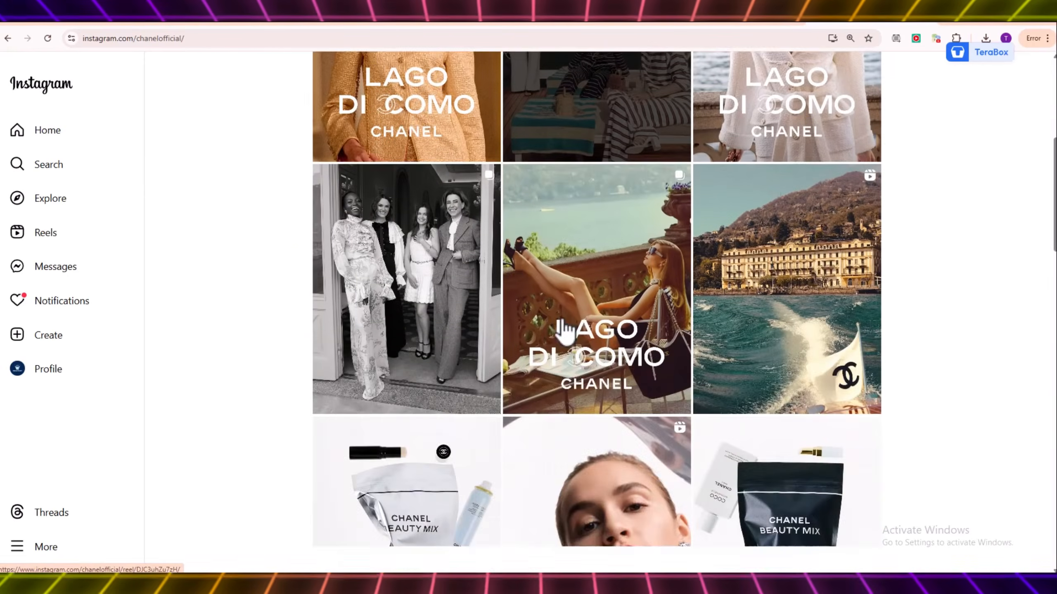
scroll(563, 331, down, 4)
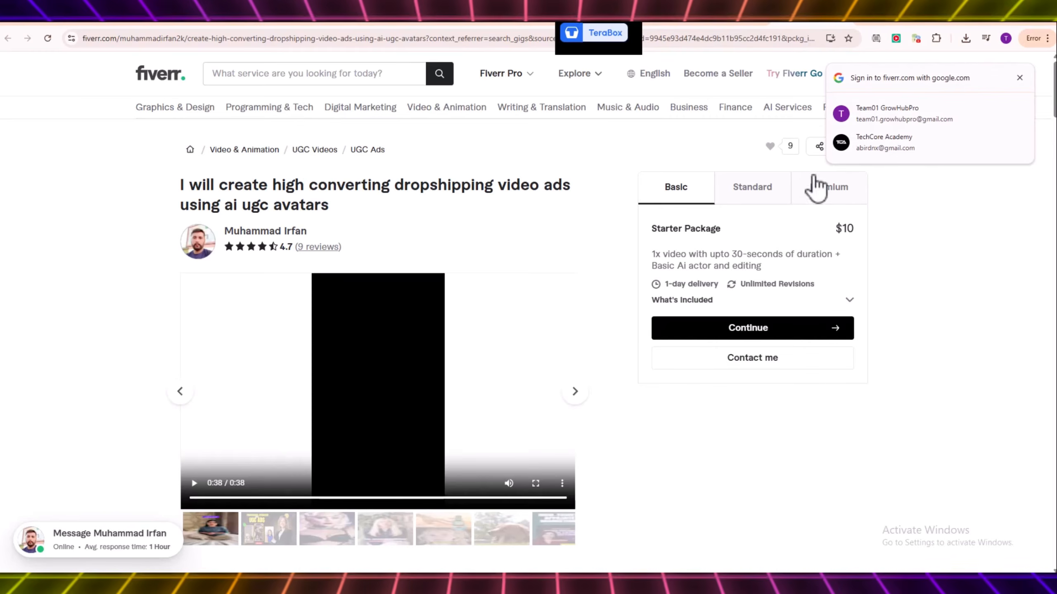
Play the sample videos of two Fiverr gigs, one for dropshipping AI UGC avatar ads and one for Amazon product video ads
click(194, 483)
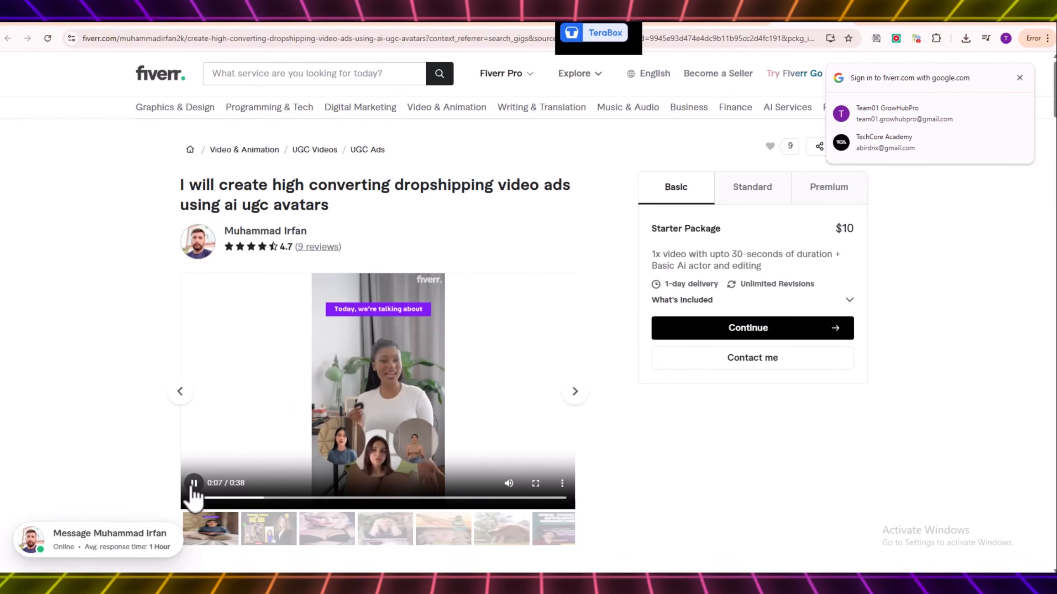
click(701, 23)
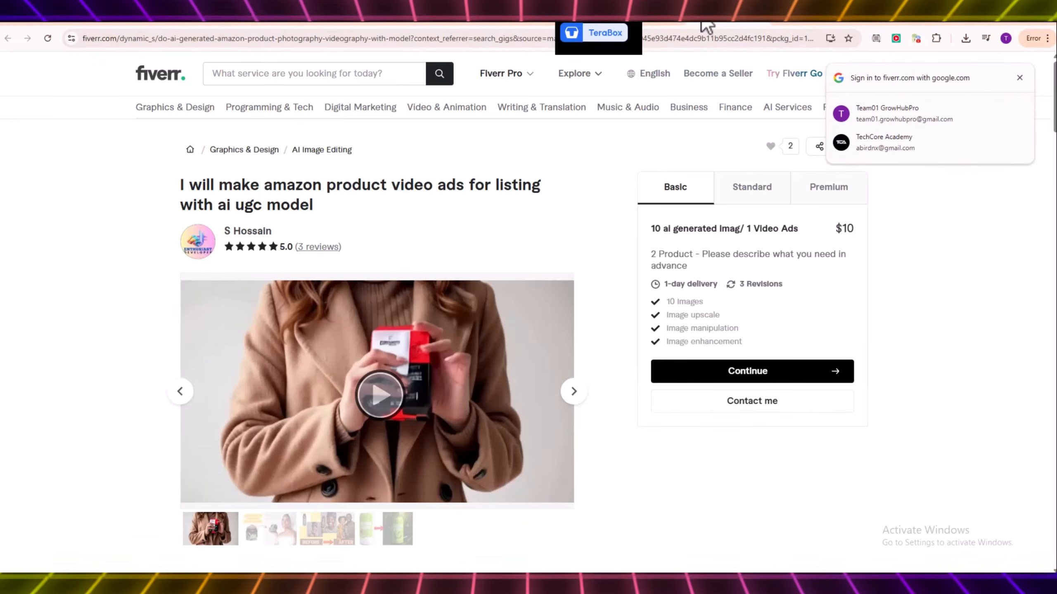
click(377, 393)
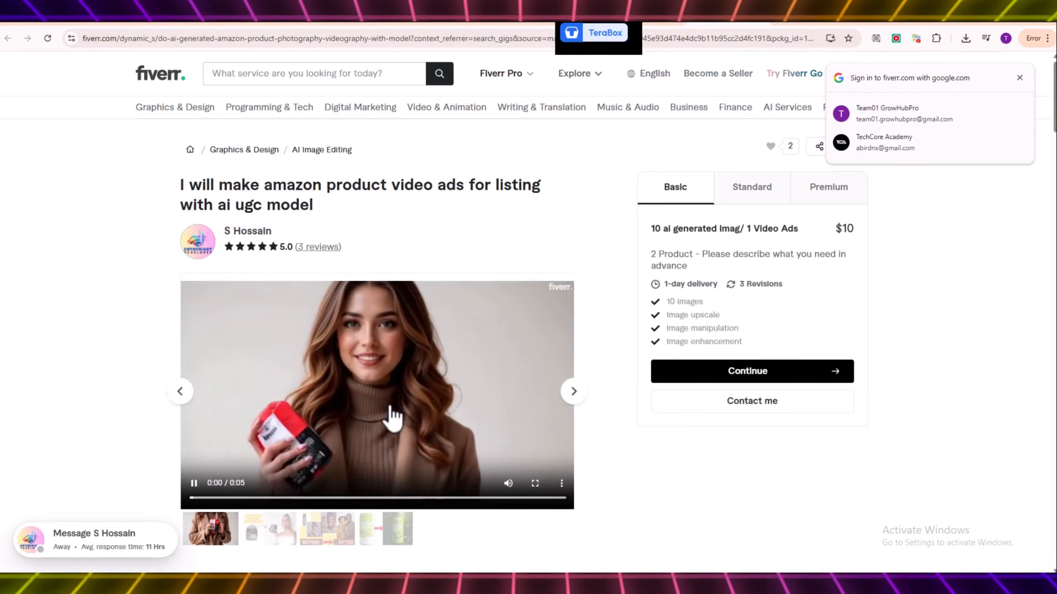